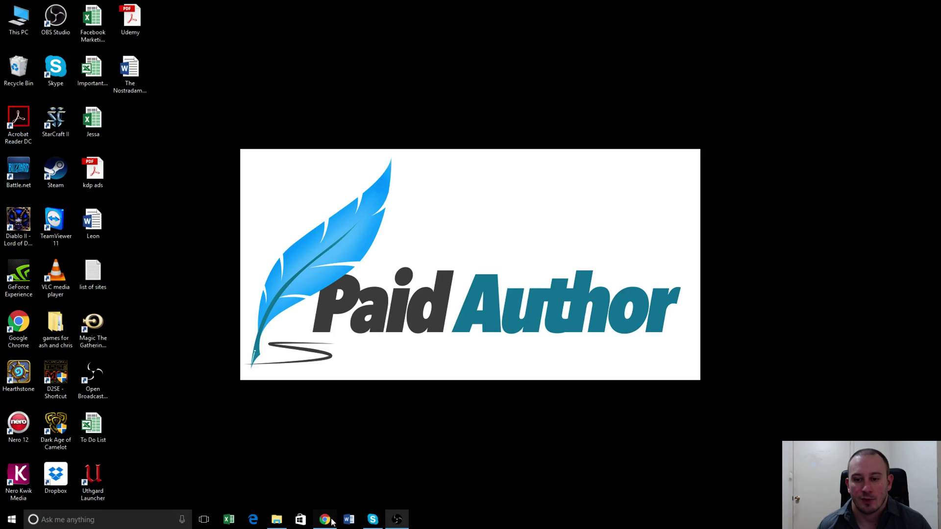
Step: Restore the Chrome window showing Google results for 'kdp manuscript template paperback'
{"action": "mouse_move", "coordinate": [329, 522]}
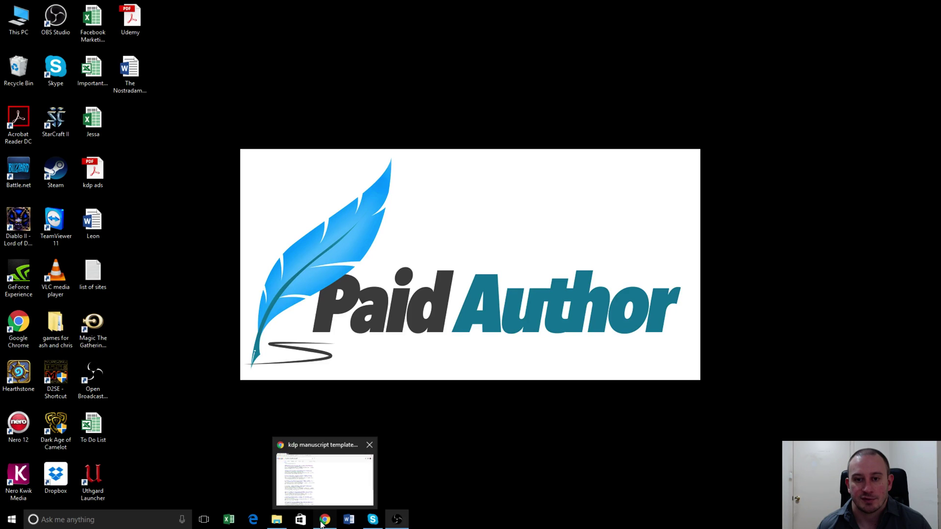
Step: Open KDP's Paperback Manuscript Templates help page and expand the Blank Templates trim-size list
{"action": "left_click", "coordinate": [322, 523]}
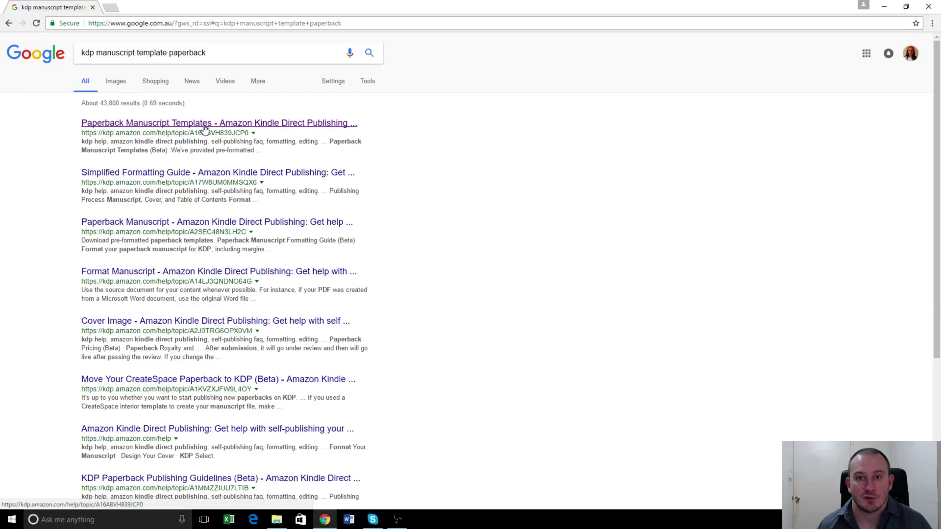
{"action": "left_click", "coordinate": [204, 127]}
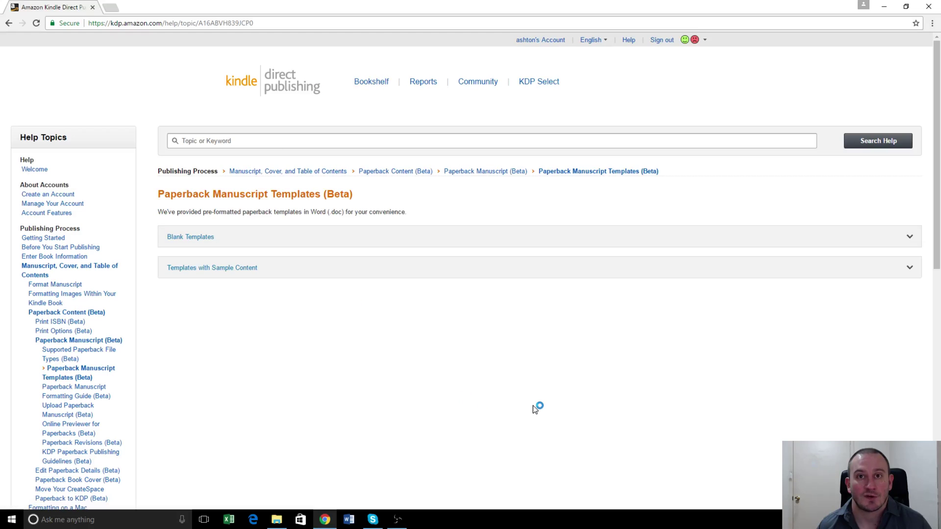
{"action": "left_click", "coordinate": [208, 240]}
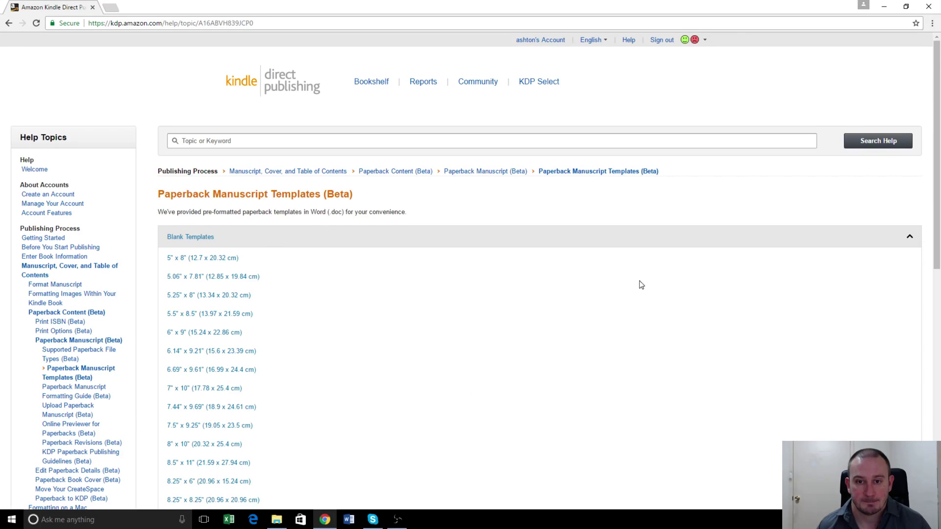
{"action": "scroll", "coordinate": [636, 288], "scroll_direction": "down", "scroll_amount": 3}
{"action": "scroll", "coordinate": [634, 288], "scroll_direction": "up", "scroll_amount": 1}
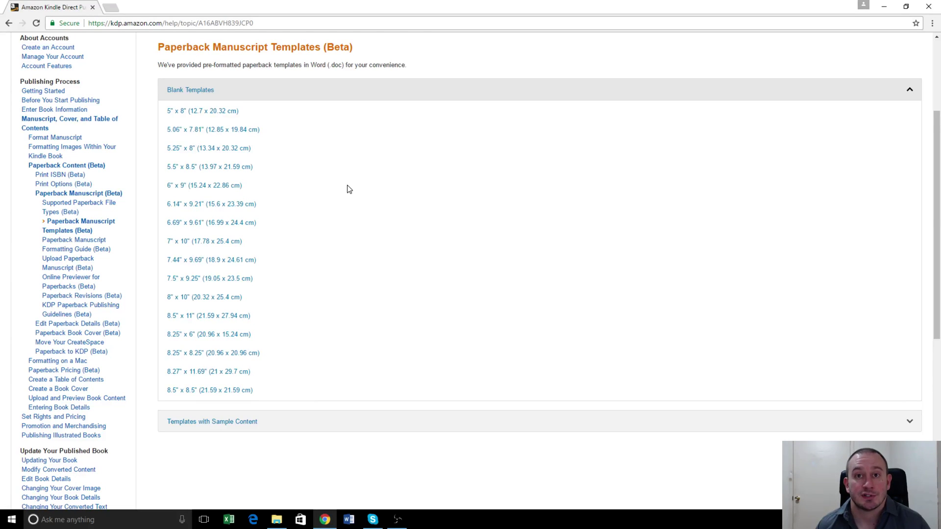
Step: Download the 6" x 9" blank template and save it onto the desktop
{"action": "left_click", "coordinate": [221, 190]}
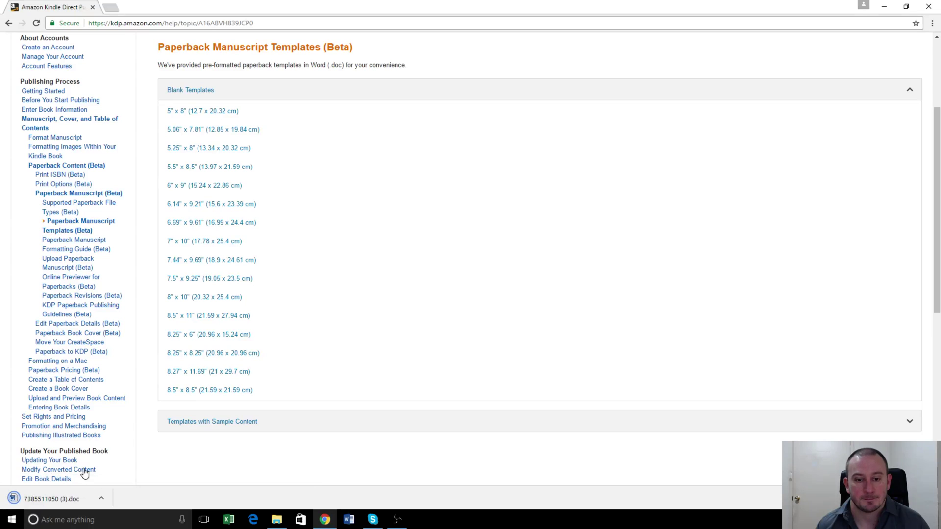
{"action": "left_click", "coordinate": [906, 6]}
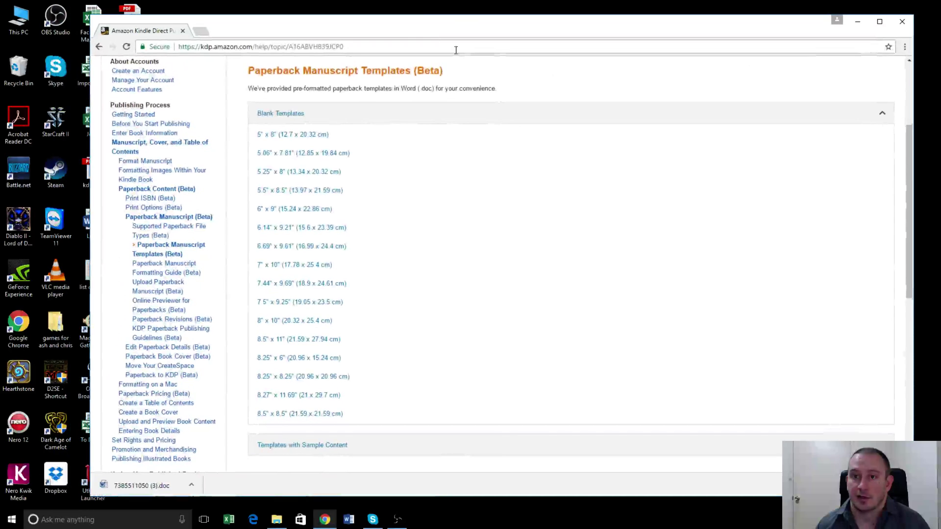
{"action": "left_click_drag", "start_coordinate": [422, 23], "coordinate": [519, 31]}
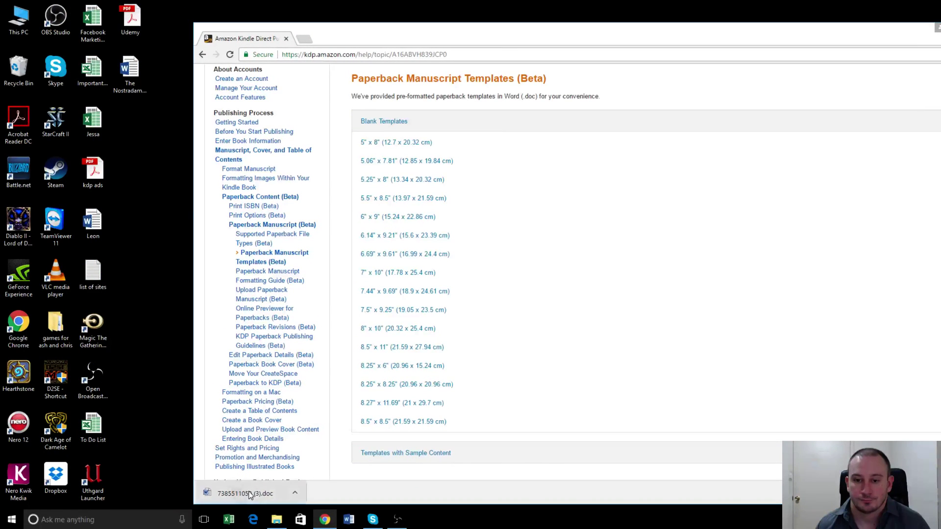
{"action": "left_click_drag", "start_coordinate": [249, 495], "coordinate": [168, 125]}
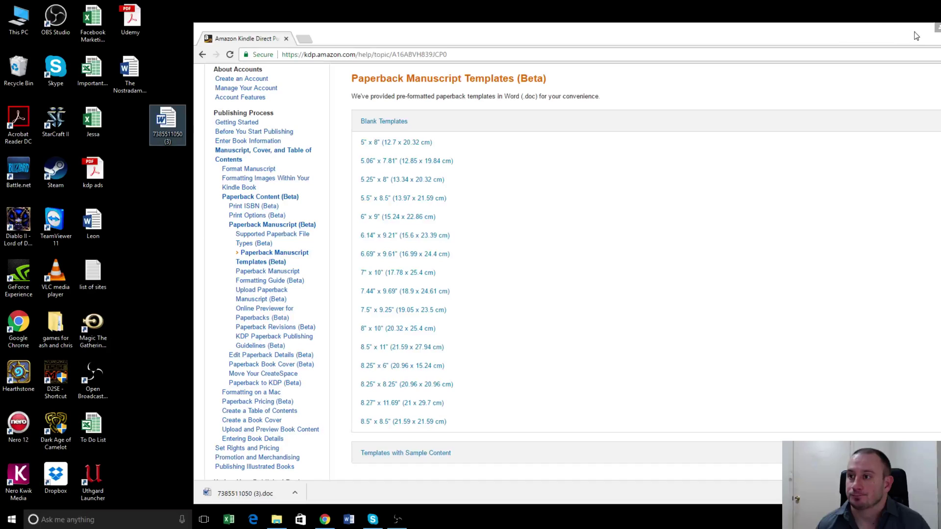
{"action": "left_click_drag", "start_coordinate": [920, 36], "coordinate": [726, 47]}
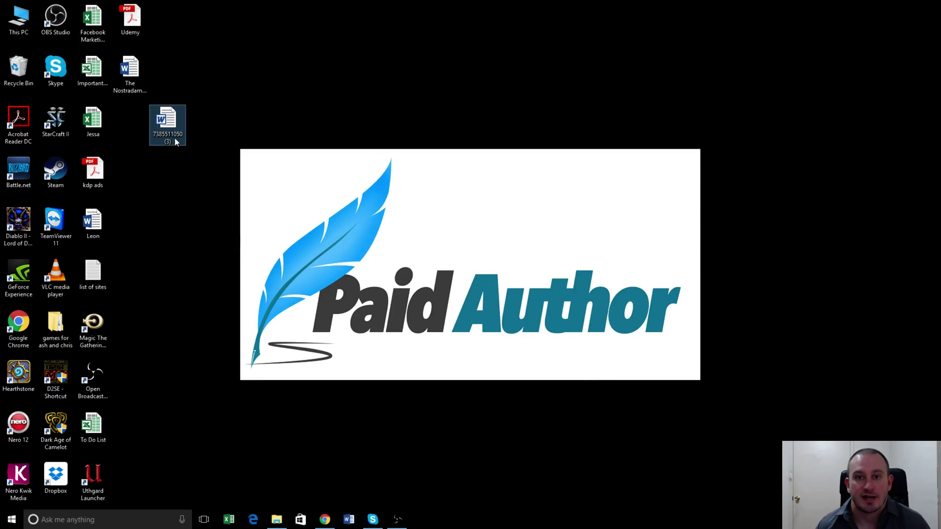
Step: Rename the downloaded file to Template and open it in Word
{"action": "left_click", "coordinate": [174, 137]}
{"action": "type", "text": "Template"}
{"action": "key", "text": "Return"}
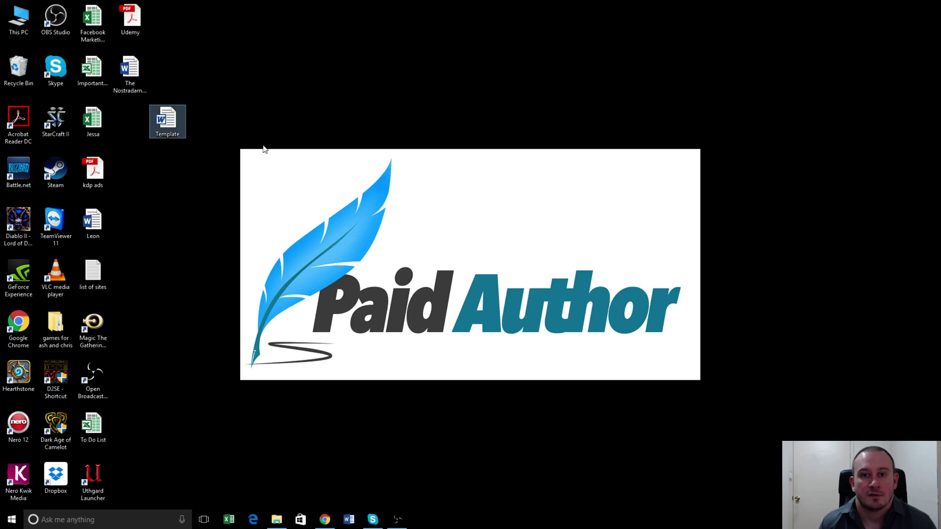
{"action": "double_click", "coordinate": [172, 128]}
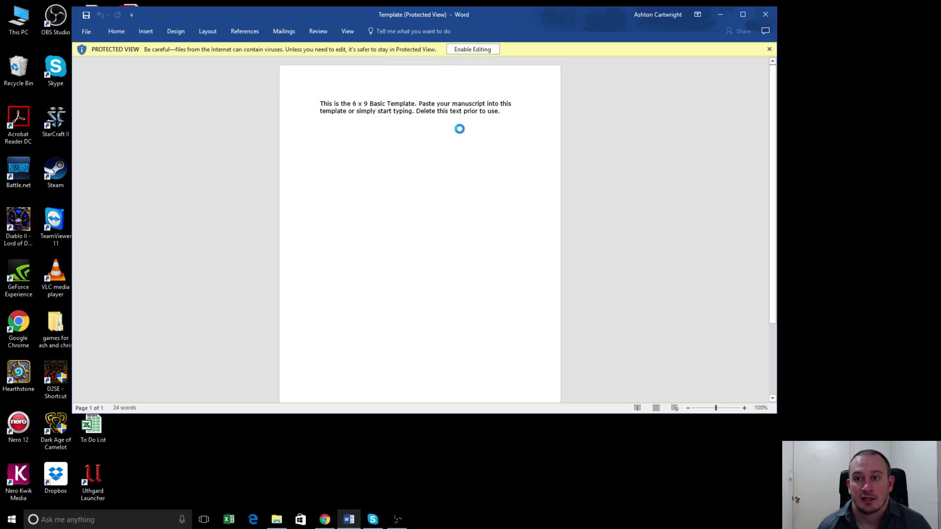
Step: Enable editing, delete the placeholder instruction paragraph, and select the Nostradamus Equation manuscript file
{"action": "left_click", "coordinate": [476, 50]}
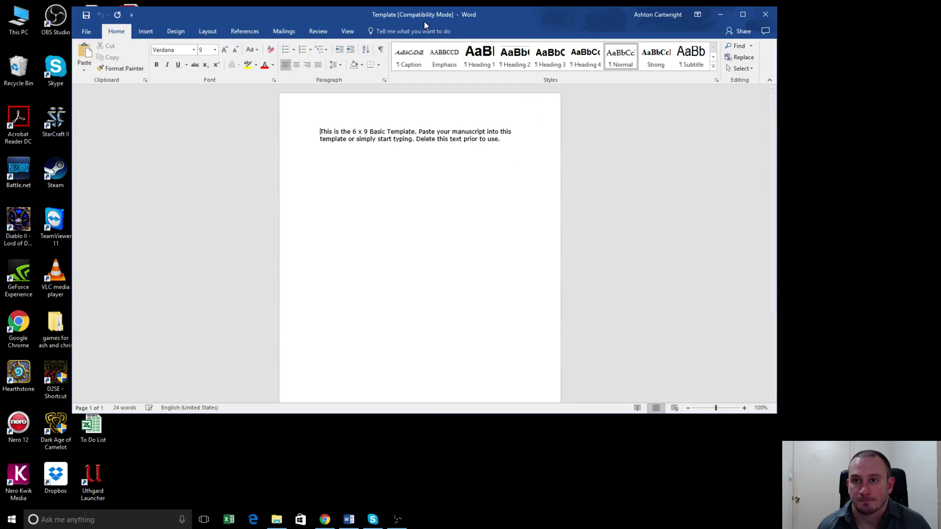
{"action": "left_click_drag", "start_coordinate": [318, 128], "coordinate": [560, 213]}
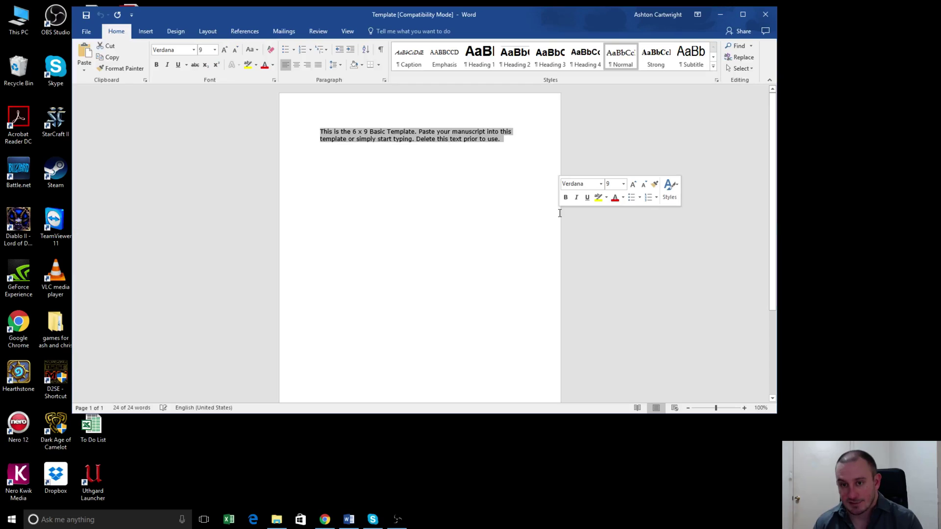
{"action": "key", "text": "Delete"}
{"action": "left_click_drag", "start_coordinate": [360, 22], "coordinate": [489, 31]}
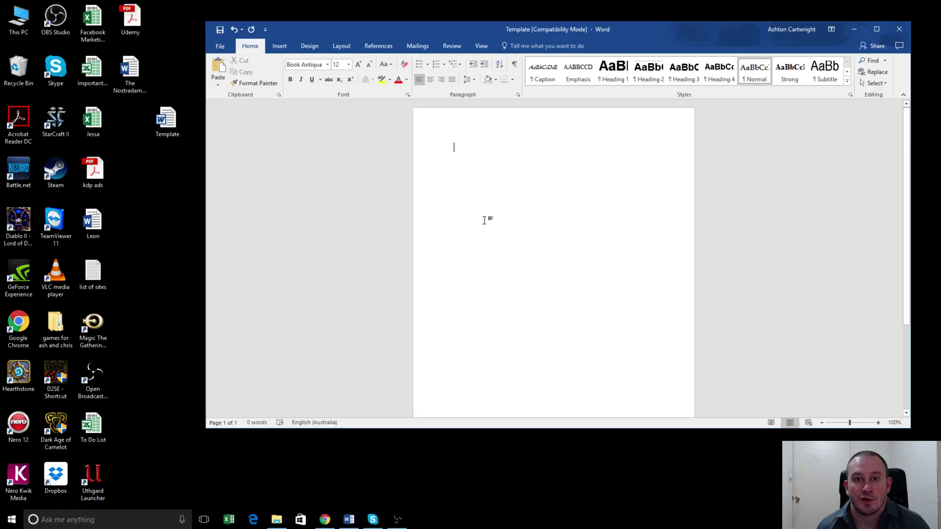
{"action": "left_click", "coordinate": [129, 82]}
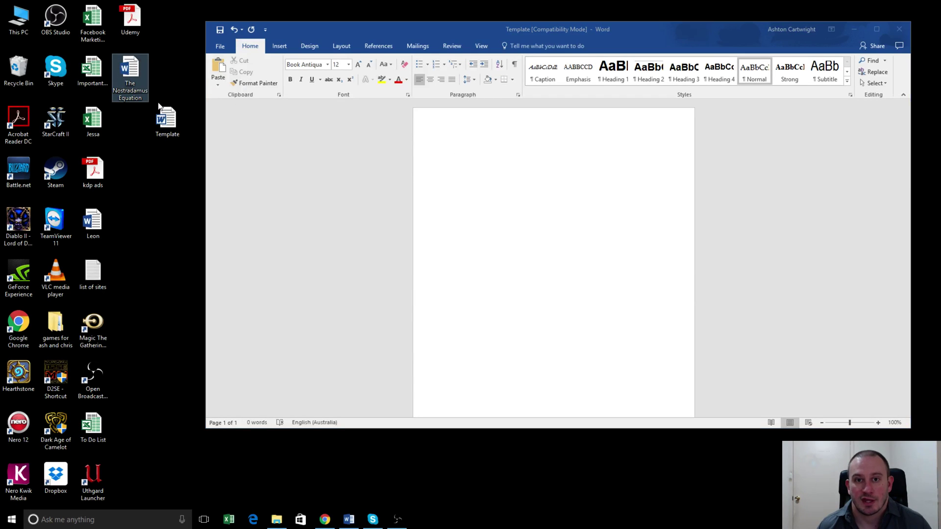
Step: Open The Nostradamus Equation, copy all its text, and paste it into the Template document
{"action": "double_click", "coordinate": [131, 84]}
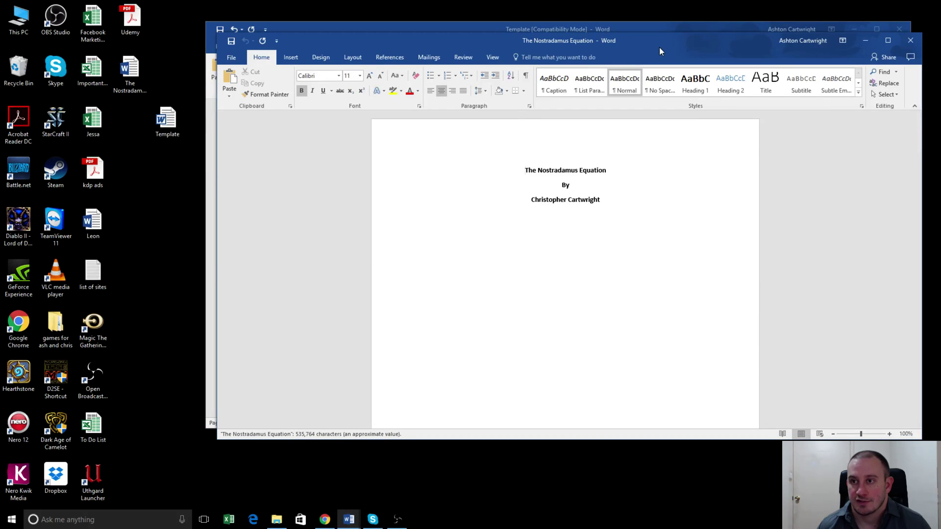
{"action": "left_click_drag", "start_coordinate": [658, 43], "coordinate": [609, 101]}
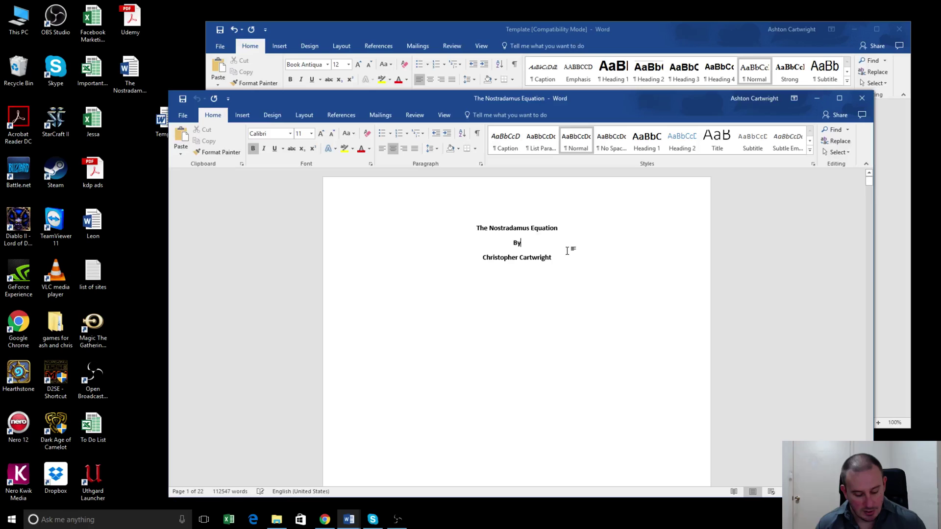
{"action": "key", "text": "ctrl+a"}
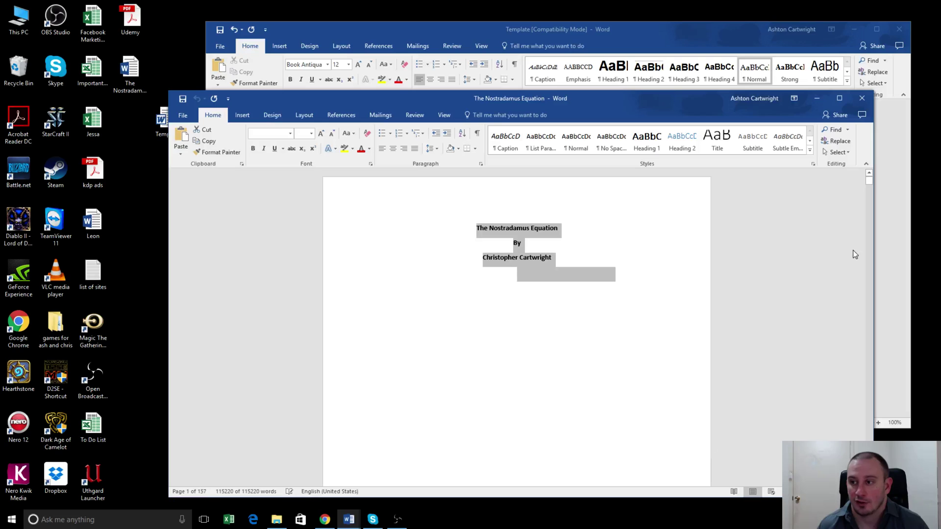
{"action": "left_click_drag", "start_coordinate": [869, 181], "coordinate": [863, 280]}
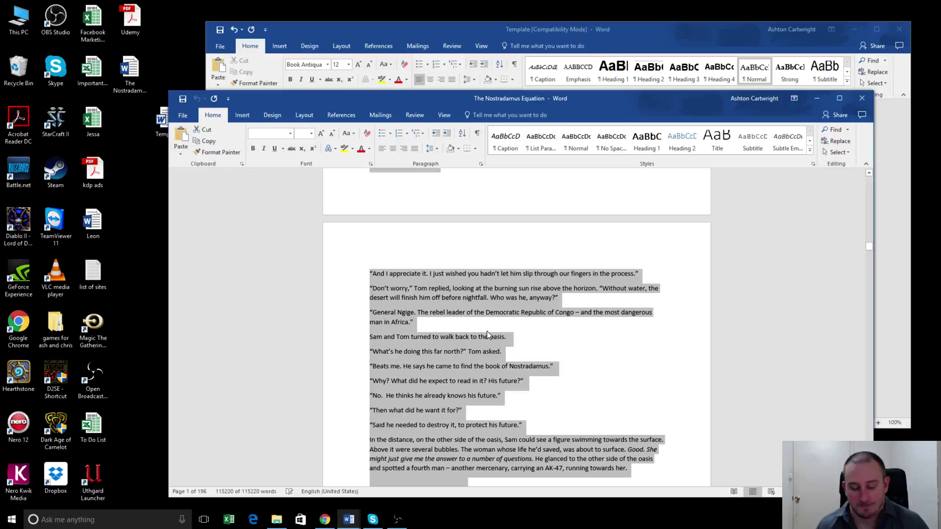
{"action": "left_click", "coordinate": [540, 32]}
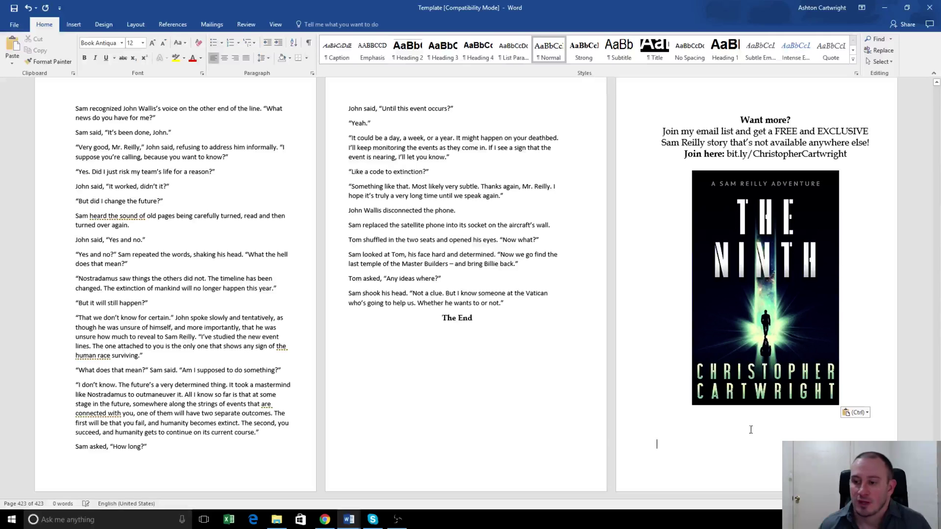
Step: Delete the closing 'Want more?' promotion, cover image and empty last page after The End
{"action": "left_click_drag", "start_coordinate": [745, 392], "coordinate": [686, 123]}
{"action": "key", "text": "Delete"}
{"action": "key", "text": "BackSpace"}
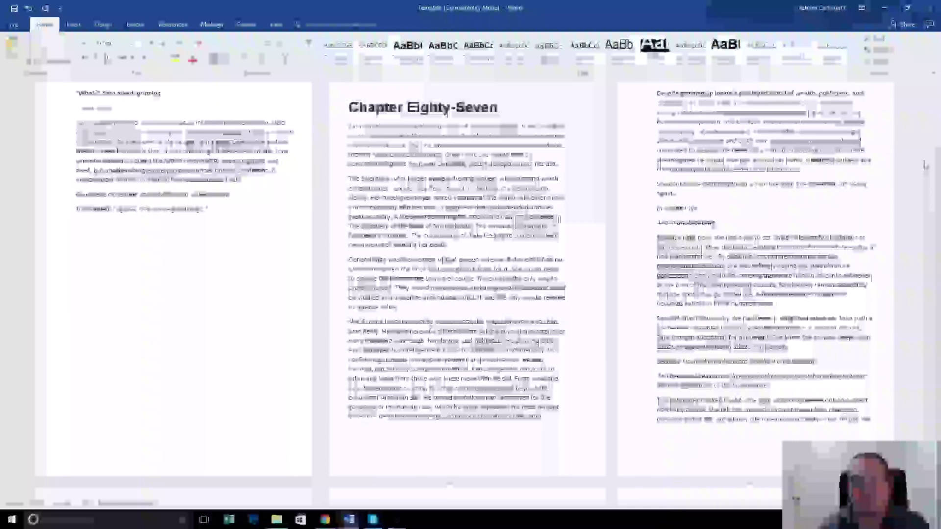
{"action": "left_click_drag", "start_coordinate": [935, 167], "coordinate": [935, 85]}
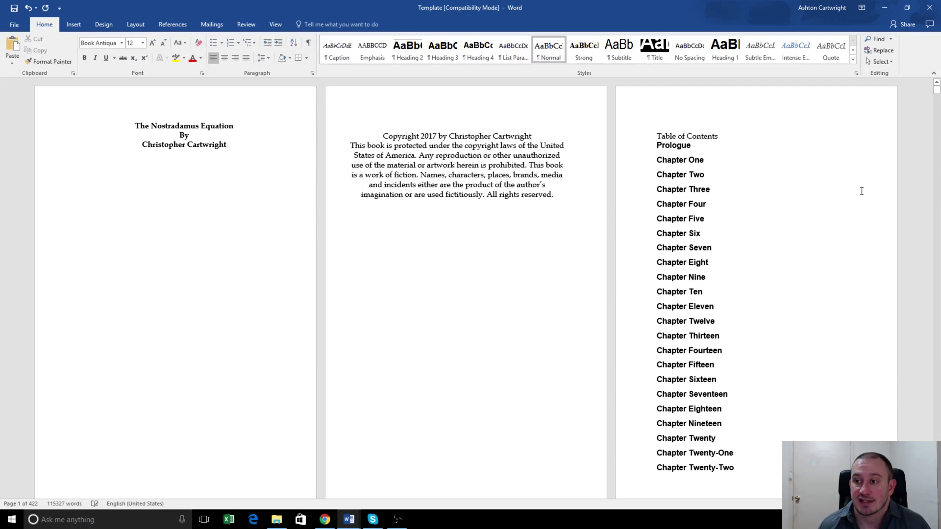
Step: With the cursor in the existing TOC, open References' Custom Table of Contents dialog
{"action": "left_click", "coordinate": [692, 281]}
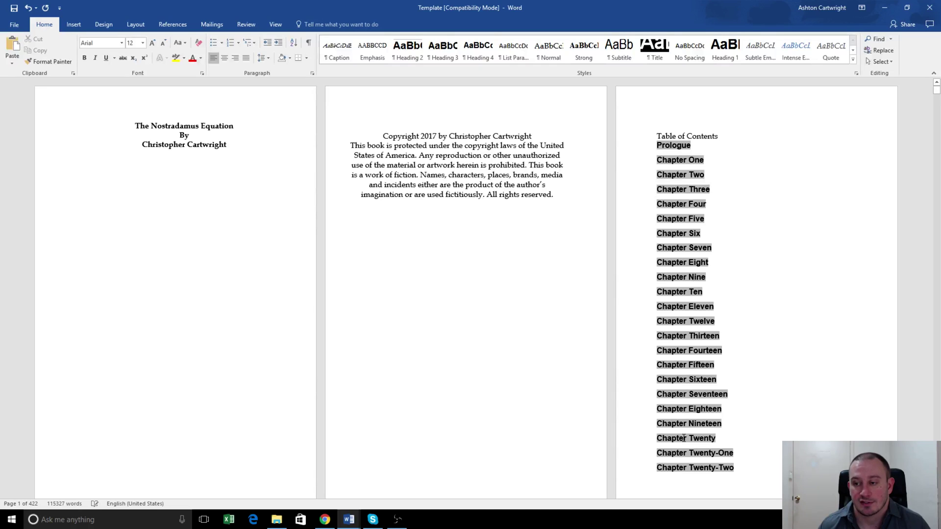
{"action": "scroll", "coordinate": [722, 363], "scroll_direction": "down", "scroll_amount": 7}
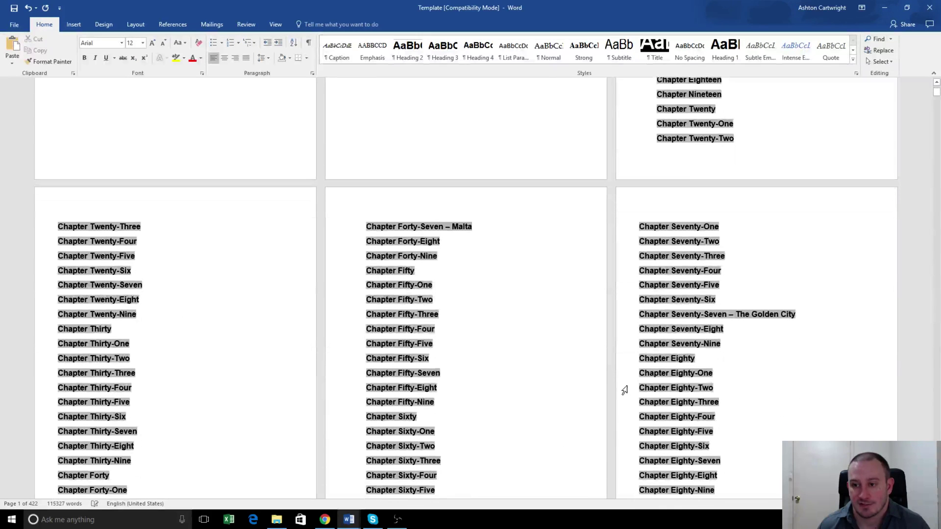
{"action": "scroll", "coordinate": [475, 298], "scroll_direction": "up", "scroll_amount": 7}
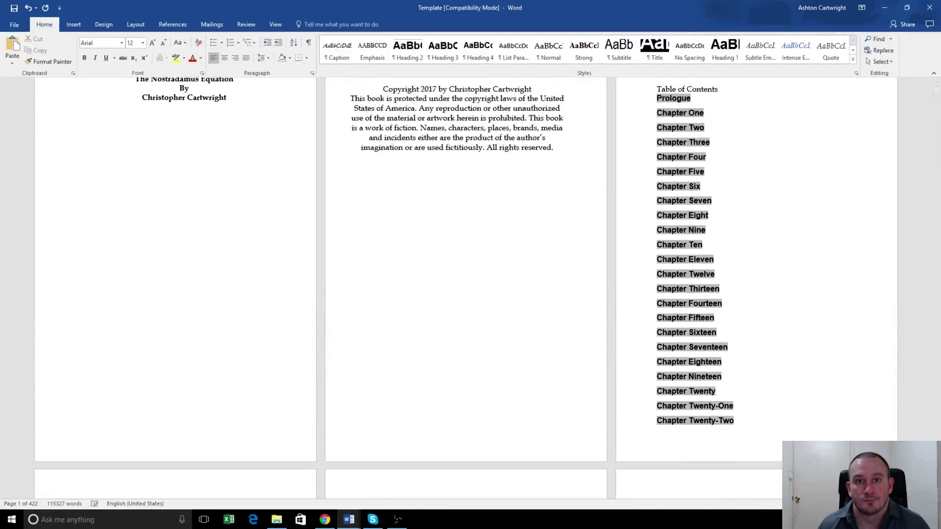
{"action": "left_click", "coordinate": [172, 24]}
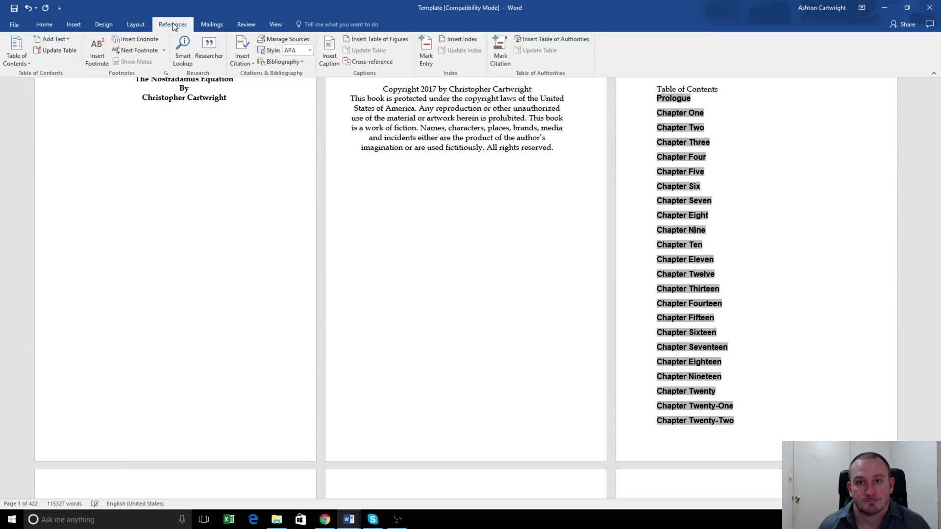
{"action": "left_click", "coordinate": [26, 63]}
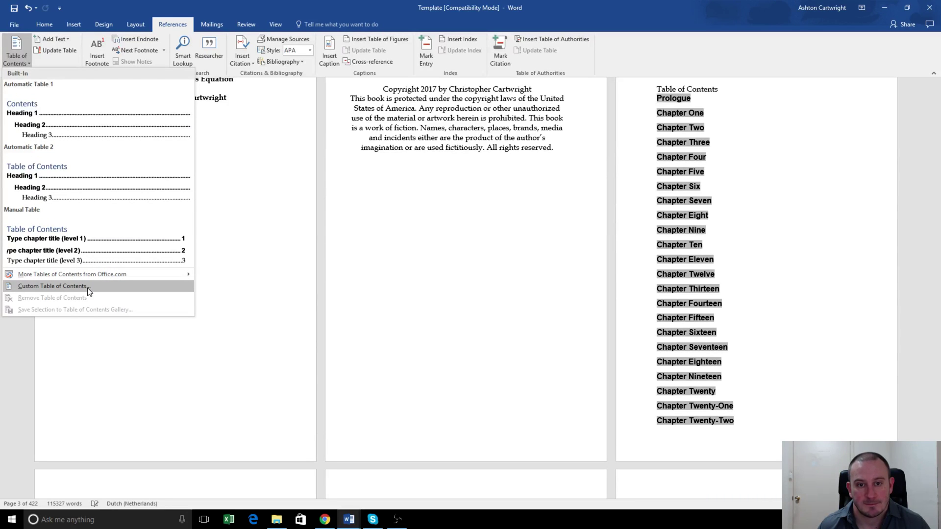
{"action": "left_click", "coordinate": [87, 287]}
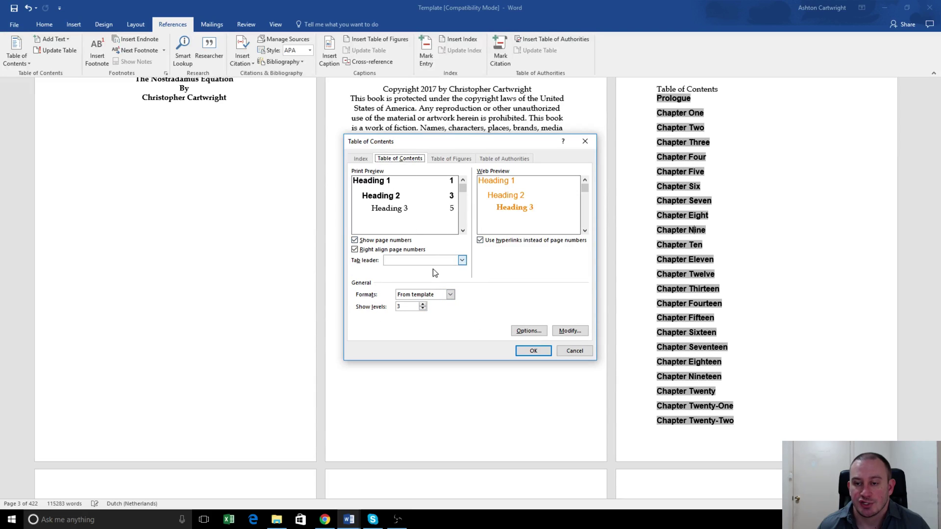
Step: Set the table of contents to Classic format showing 1 level, replacing the existing one
{"action": "left_click", "coordinate": [423, 309]}
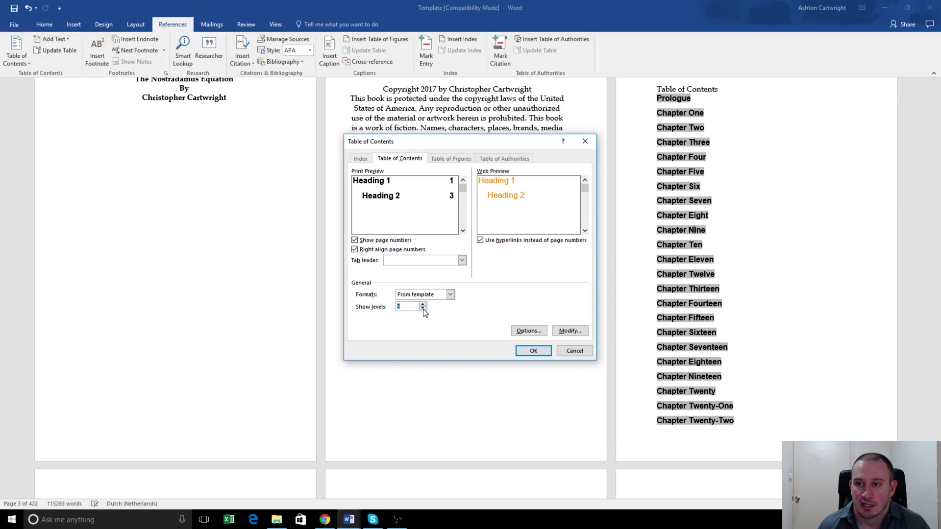
{"action": "left_click", "coordinate": [423, 309]}
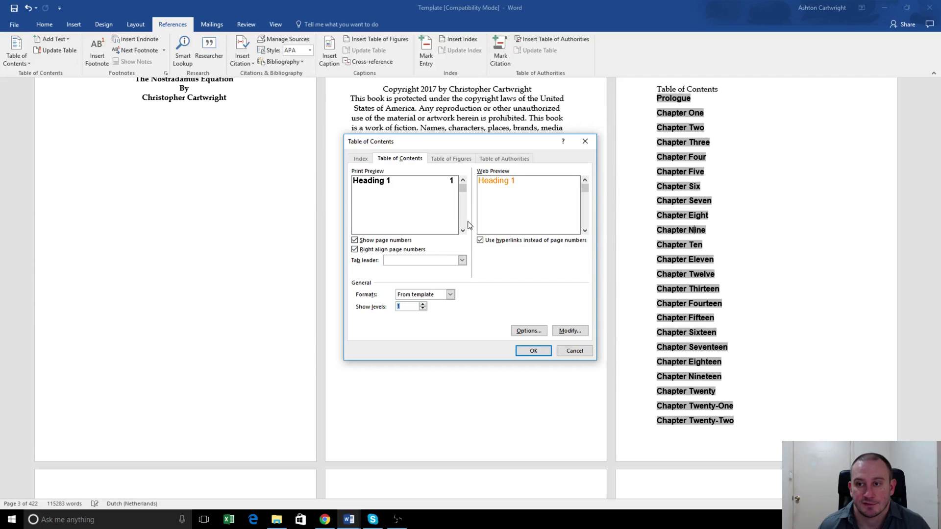
{"action": "left_click", "coordinate": [451, 295]}
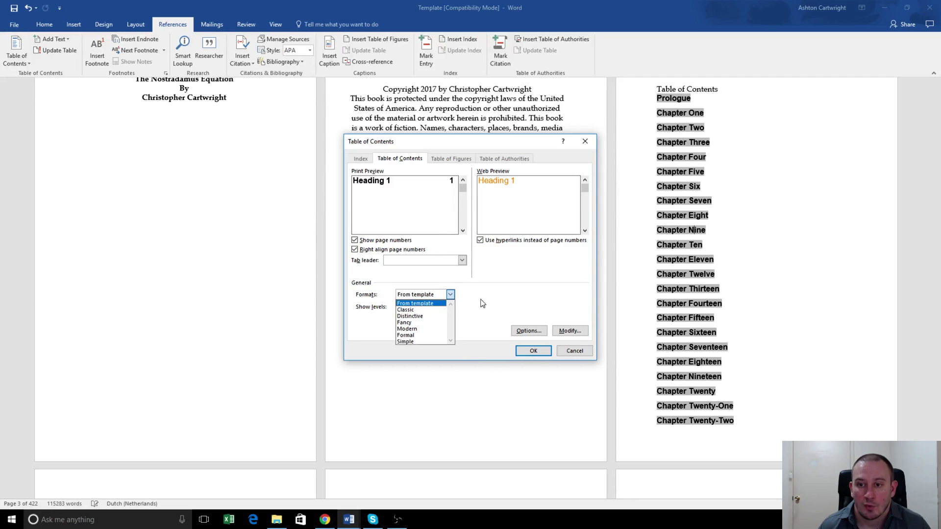
{"action": "left_click", "coordinate": [441, 310]}
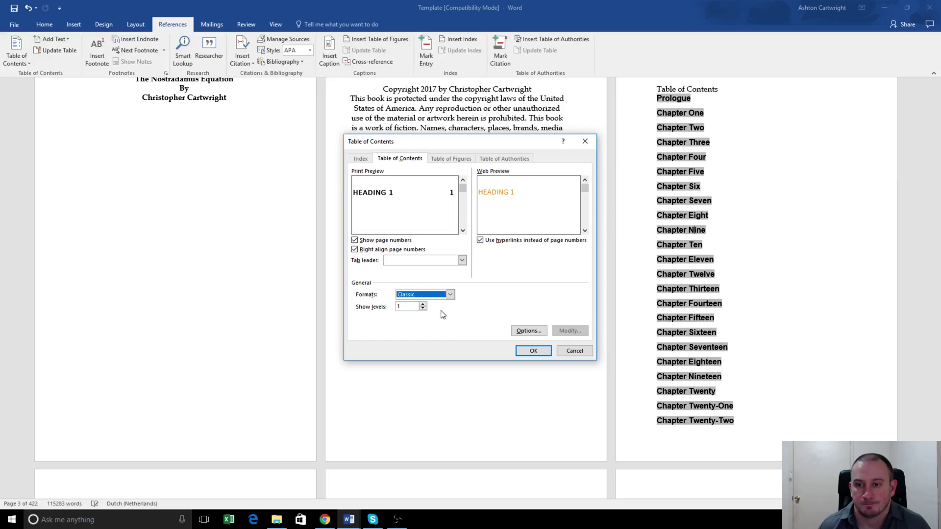
{"action": "left_click", "coordinate": [539, 355]}
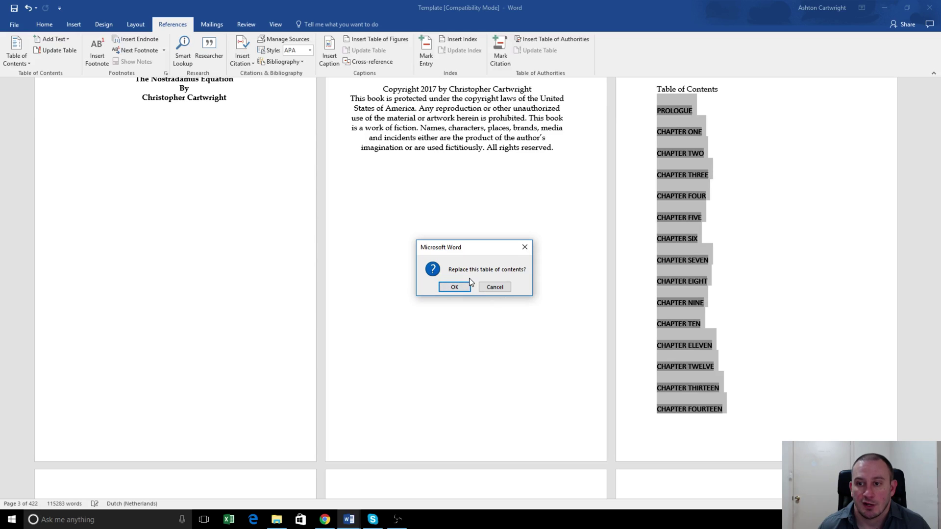
{"action": "left_click", "coordinate": [463, 289]}
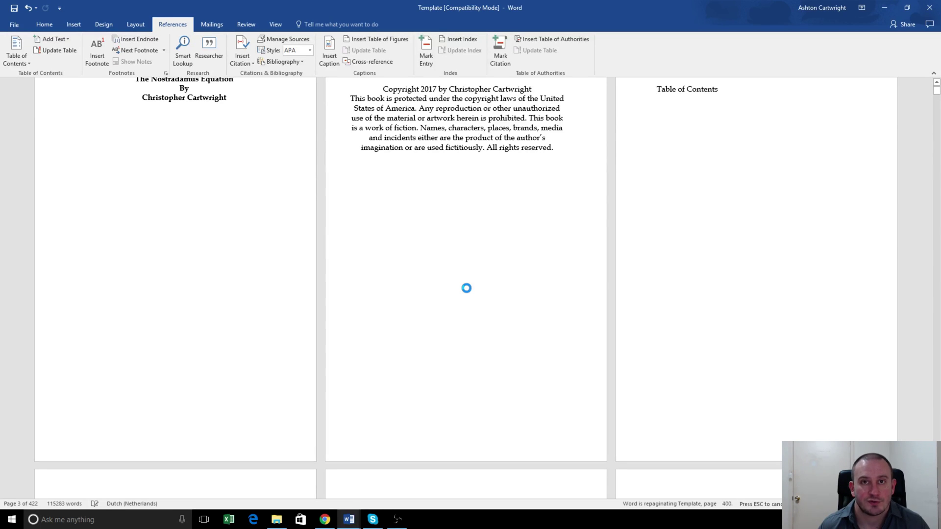
Step: Scroll through the rebuilt TOC, checking Prologue through Chapter Thirty-One and their page numbers
{"action": "scroll", "coordinate": [466, 288], "scroll_direction": "down", "scroll_amount": 10}
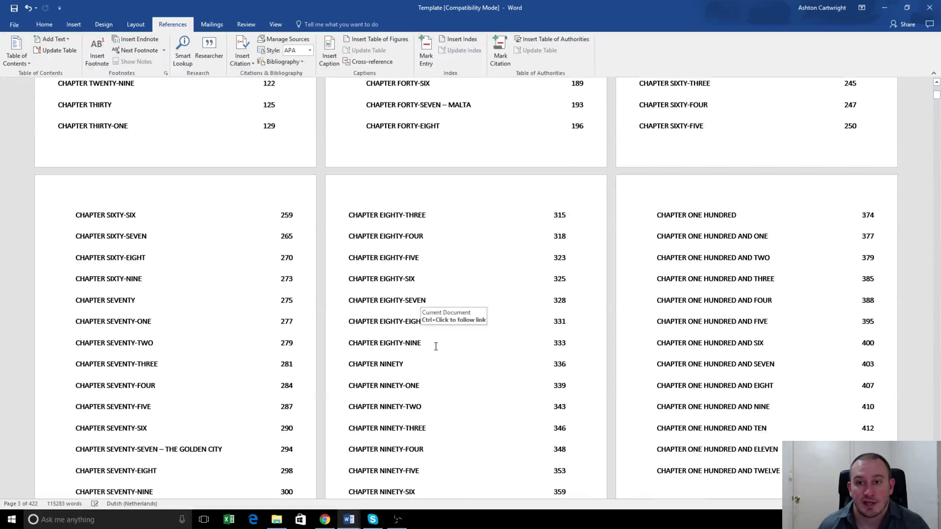
{"action": "scroll", "coordinate": [498, 351], "scroll_direction": "down", "scroll_amount": 2}
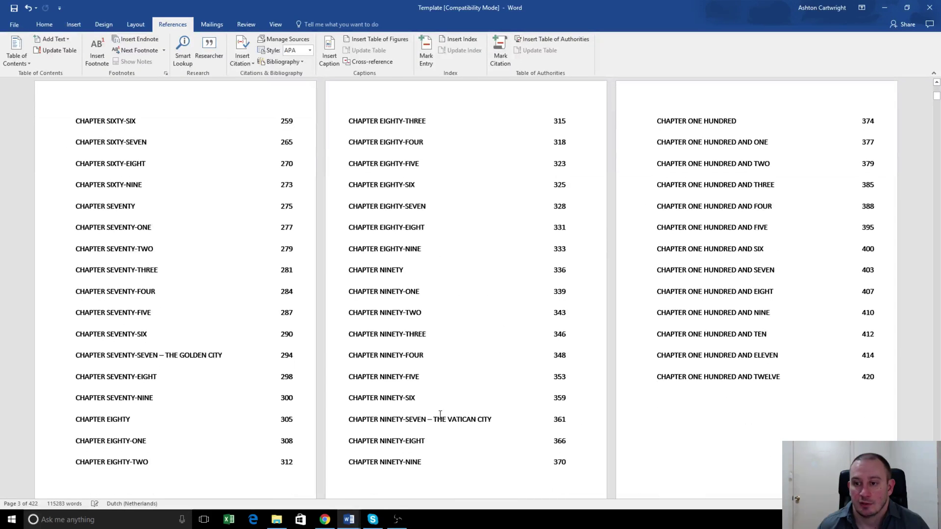
{"action": "scroll", "coordinate": [568, 415], "scroll_direction": "up", "scroll_amount": 8}
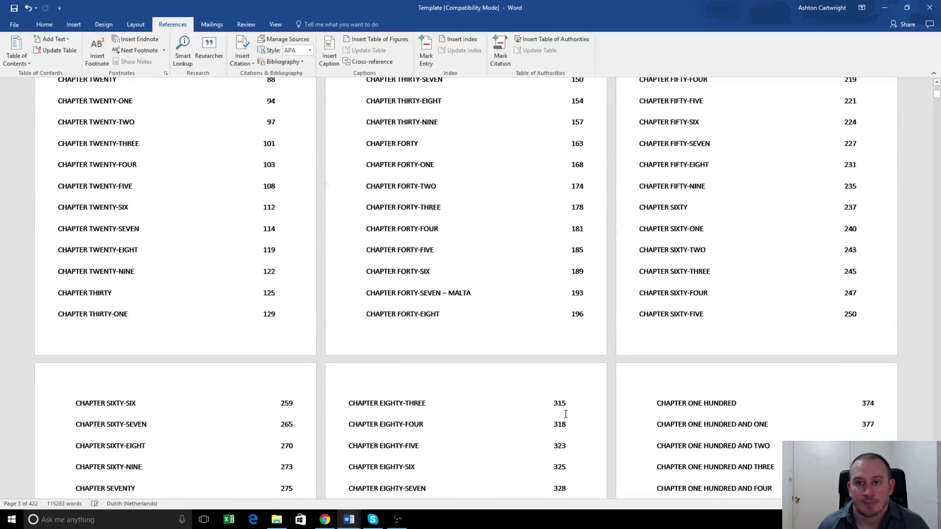
{"action": "scroll", "coordinate": [565, 413], "scroll_direction": "down", "scroll_amount": 3}
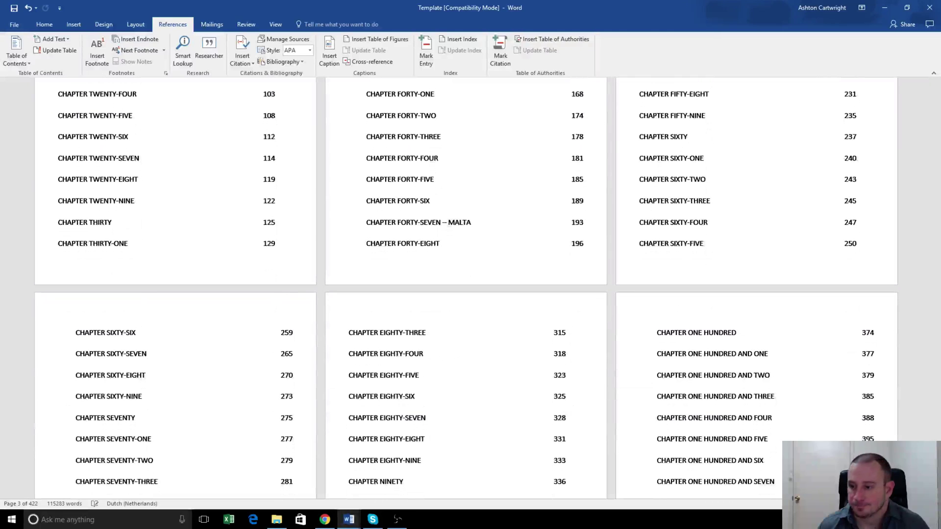
{"action": "scroll", "coordinate": [565, 413], "scroll_direction": "up", "scroll_amount": 1}
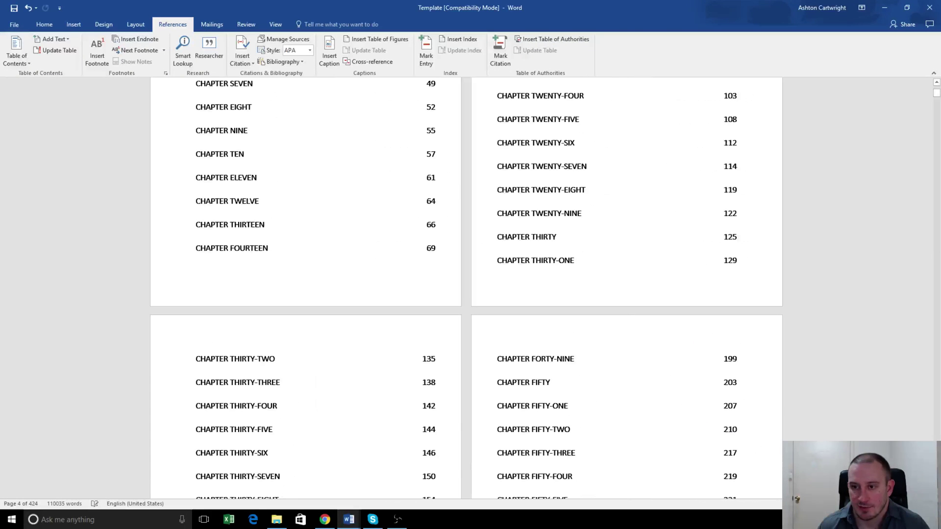
{"action": "scroll", "coordinate": [607, 348], "scroll_direction": "up", "scroll_amount": 5}
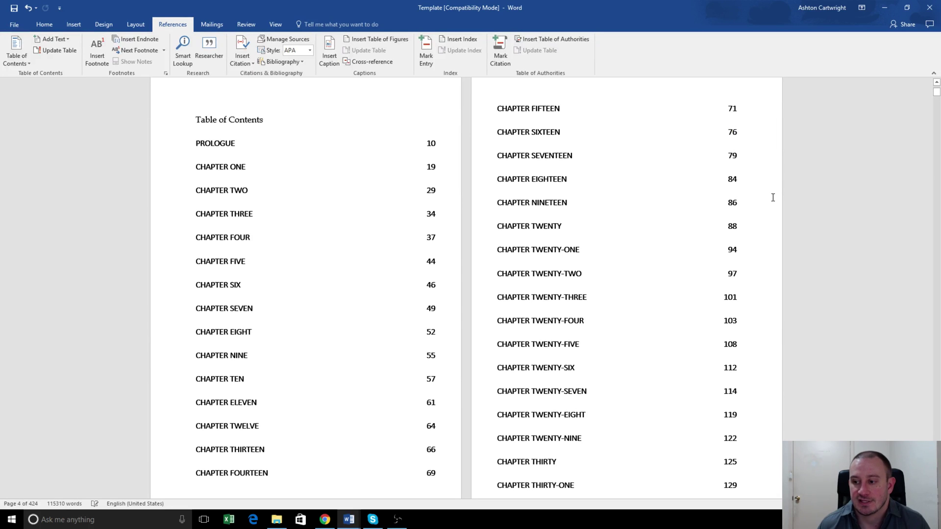
Step: Save the Template document and return to the TOC page starting at Prologue, page 10
{"action": "scroll", "coordinate": [809, 227], "scroll_direction": "down", "scroll_amount": 2}
{"action": "scroll", "coordinate": [764, 225], "scroll_direction": "up", "scroll_amount": 3}
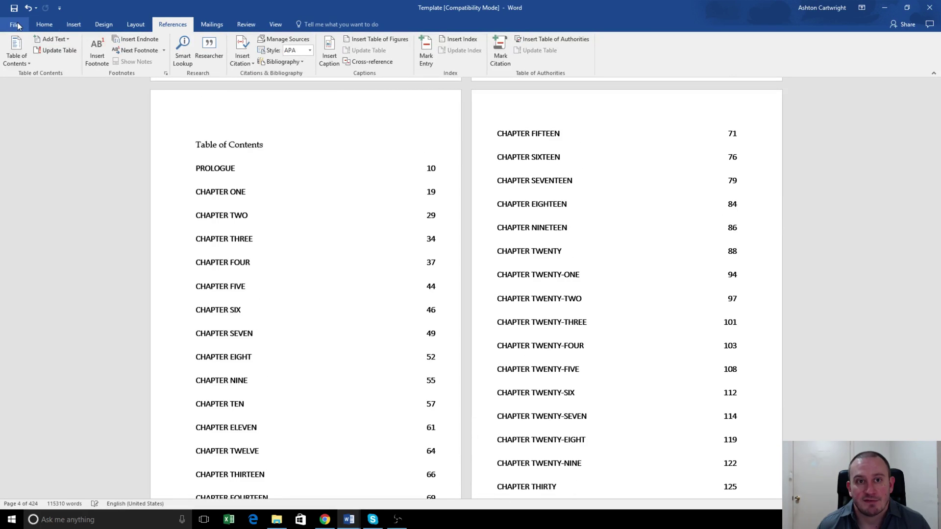
{"action": "left_click", "coordinate": [13, 8]}
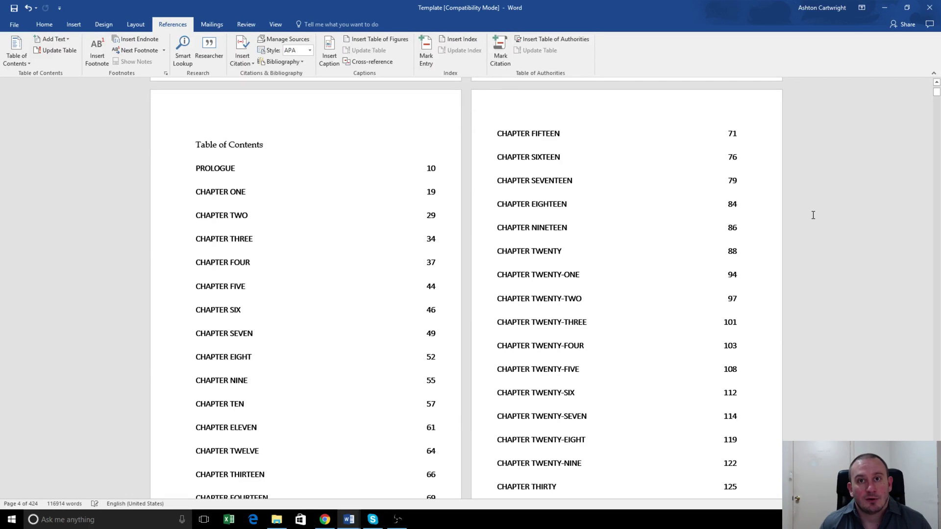
{"action": "scroll", "coordinate": [788, 239], "scroll_direction": "up", "scroll_amount": 5}
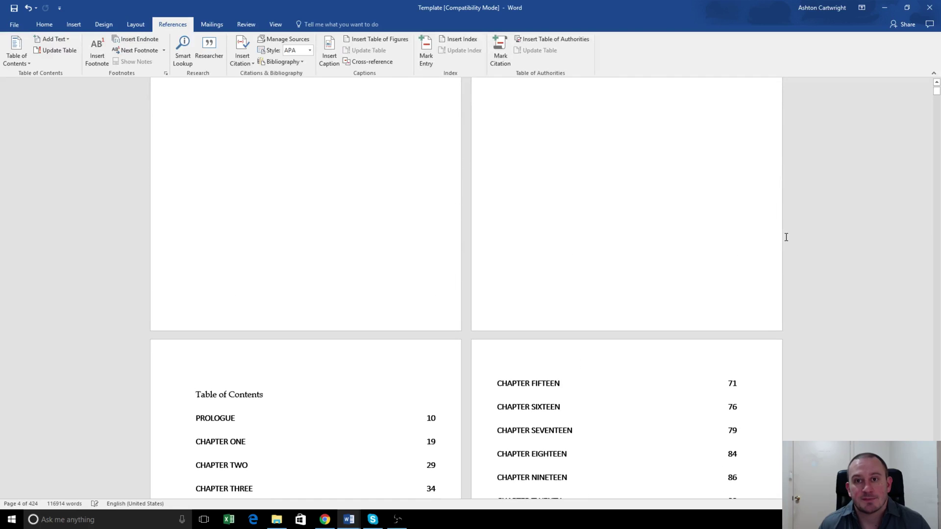
{"action": "scroll", "coordinate": [814, 299], "scroll_direction": "up", "scroll_amount": 4}
{"action": "scroll", "coordinate": [853, 342], "scroll_direction": "down", "scroll_amount": 4}
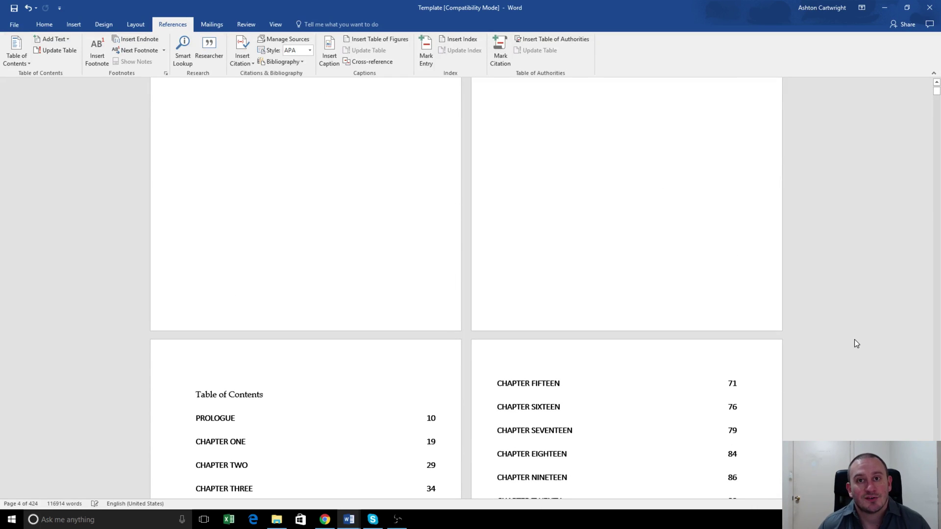